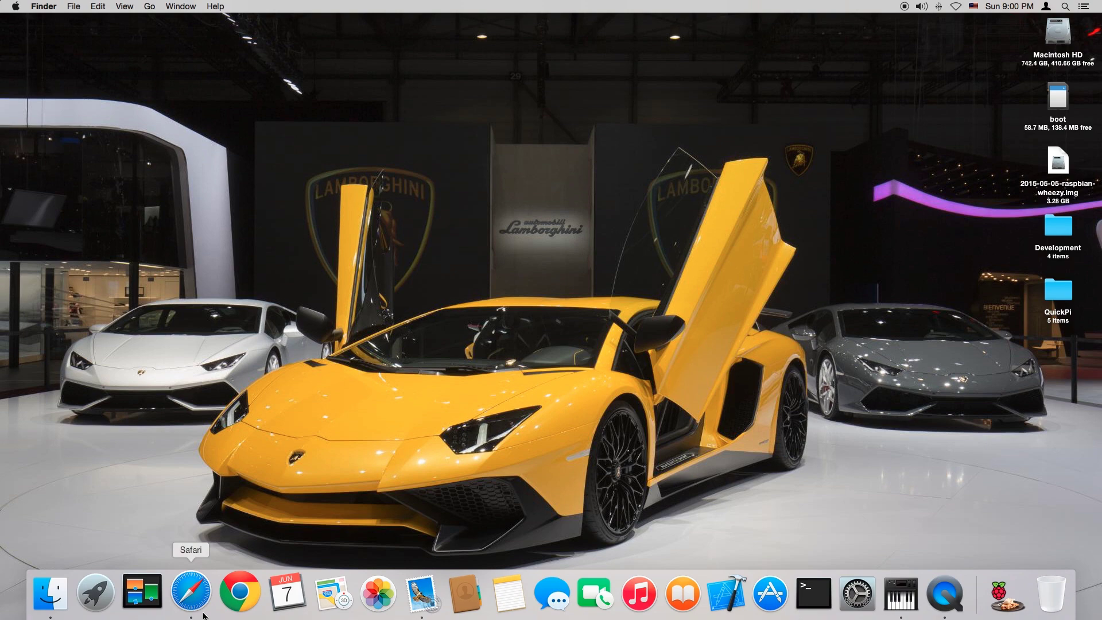
Open raspberrypi.org in Safari and go to its Downloads page
left_click(203, 616)
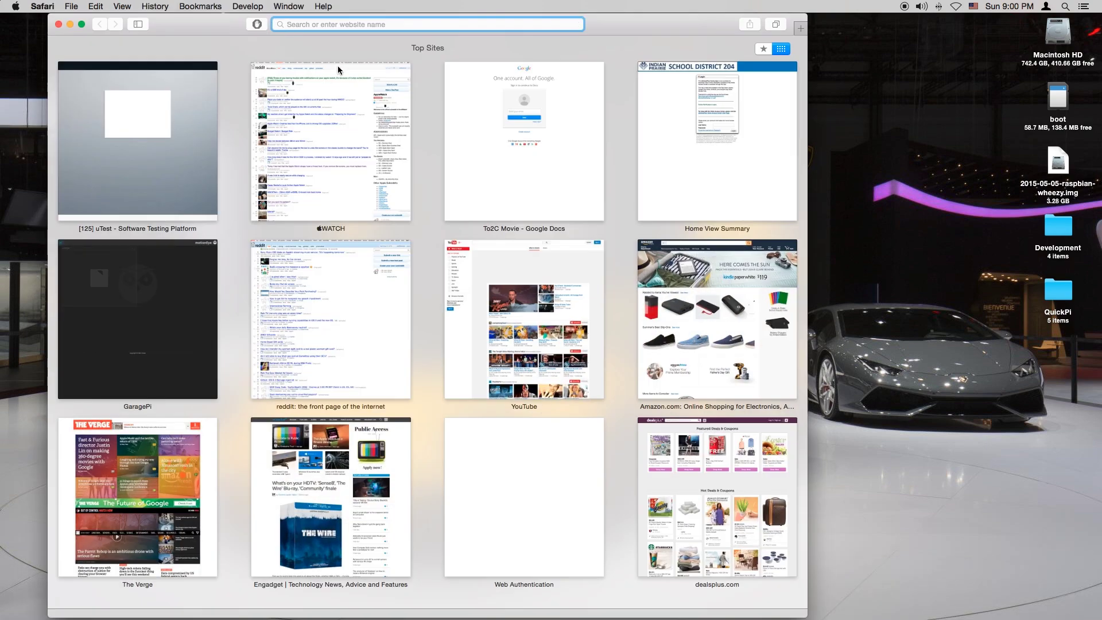
type("raspberry")
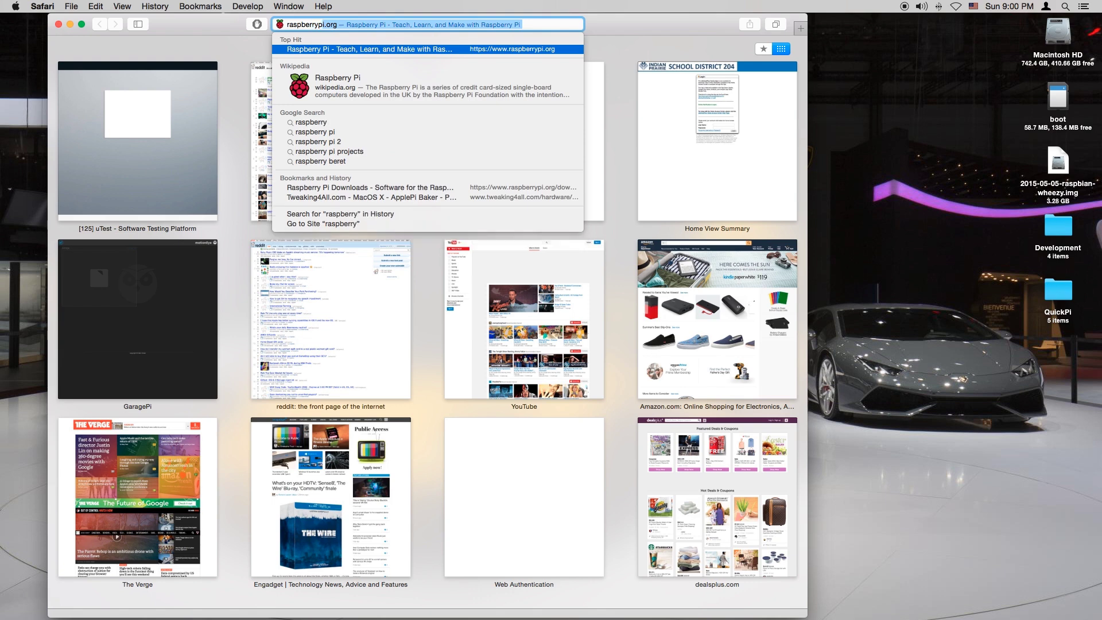
type("pi.org")
key("Return")
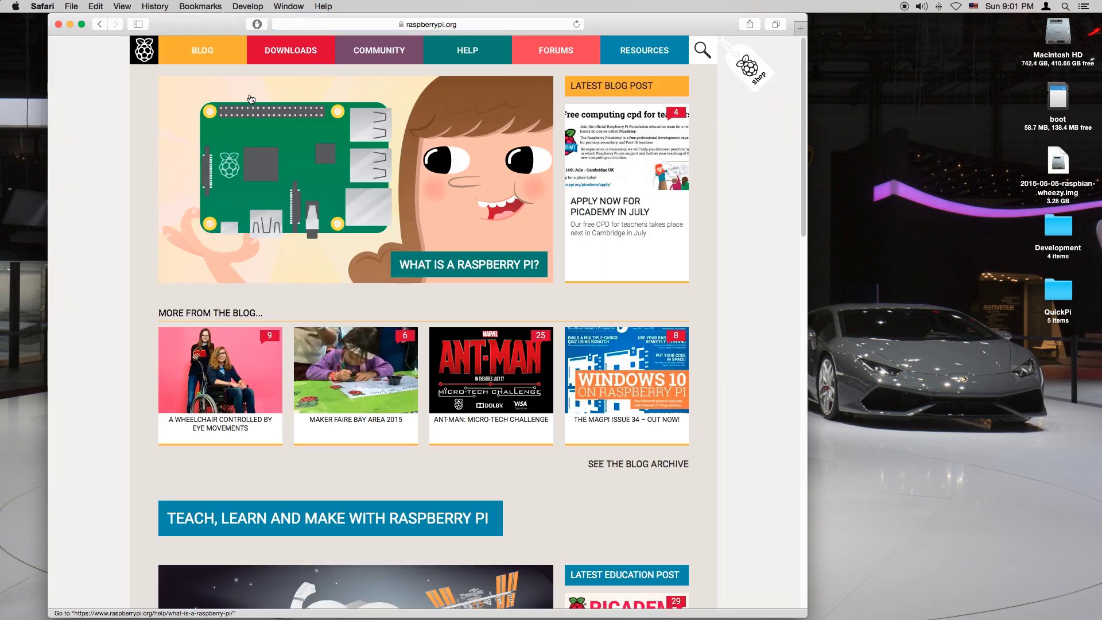
left_click(264, 49)
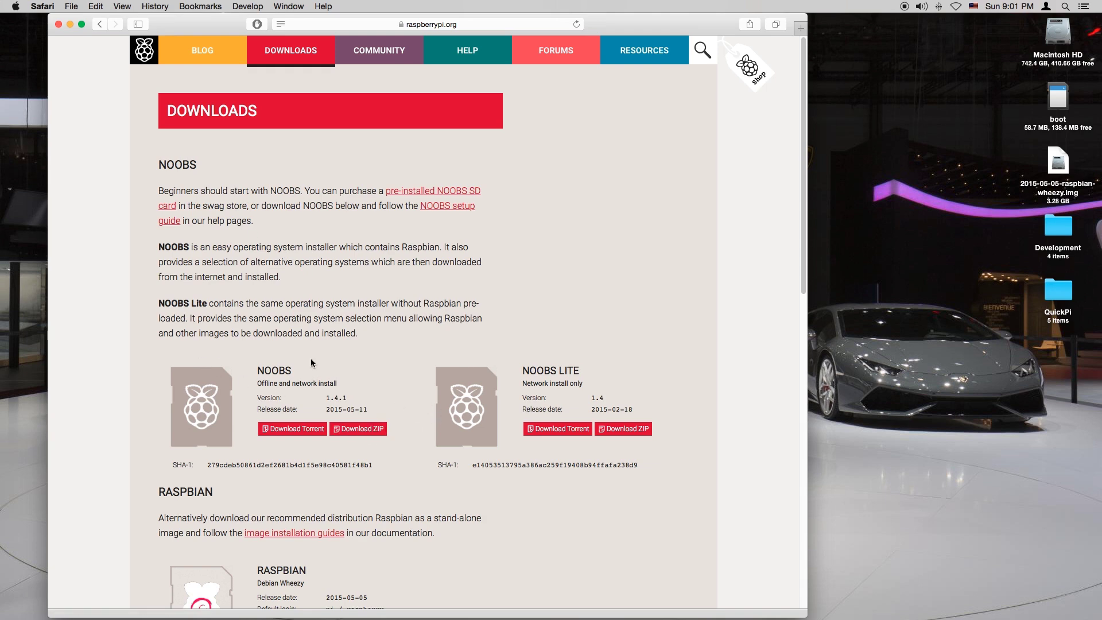
Highlight the RASPBIAN heading and the default login credentials on the Downloads page
scroll(315, 367, "down", 5)
left_click_drag(261, 251, 155, 253)
left_click(273, 269)
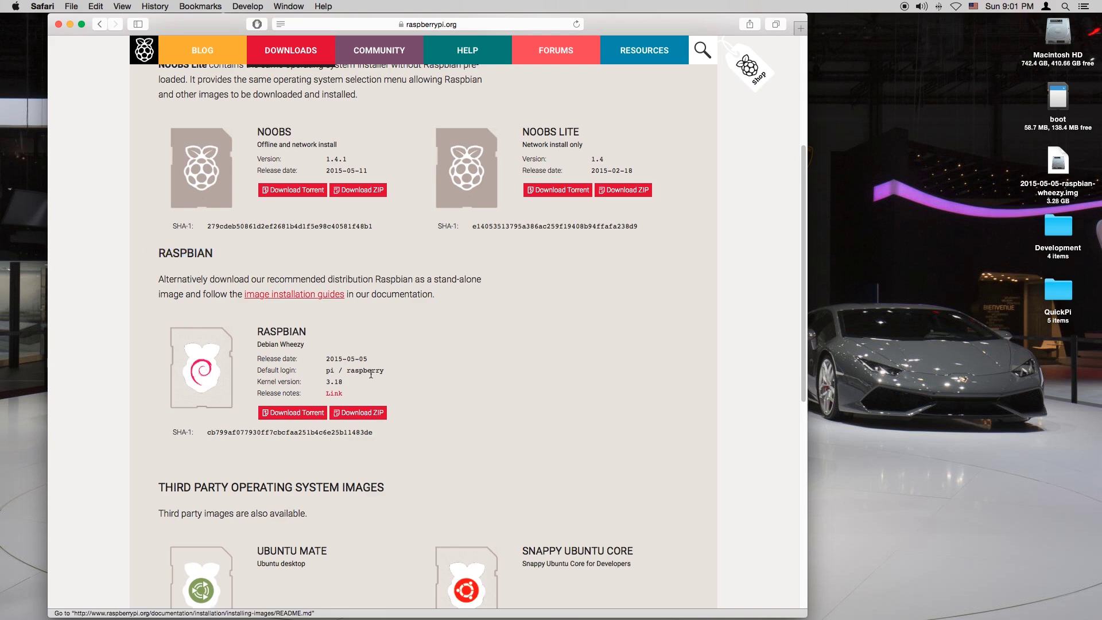
left_click_drag(398, 370, 341, 373)
left_click(341, 373)
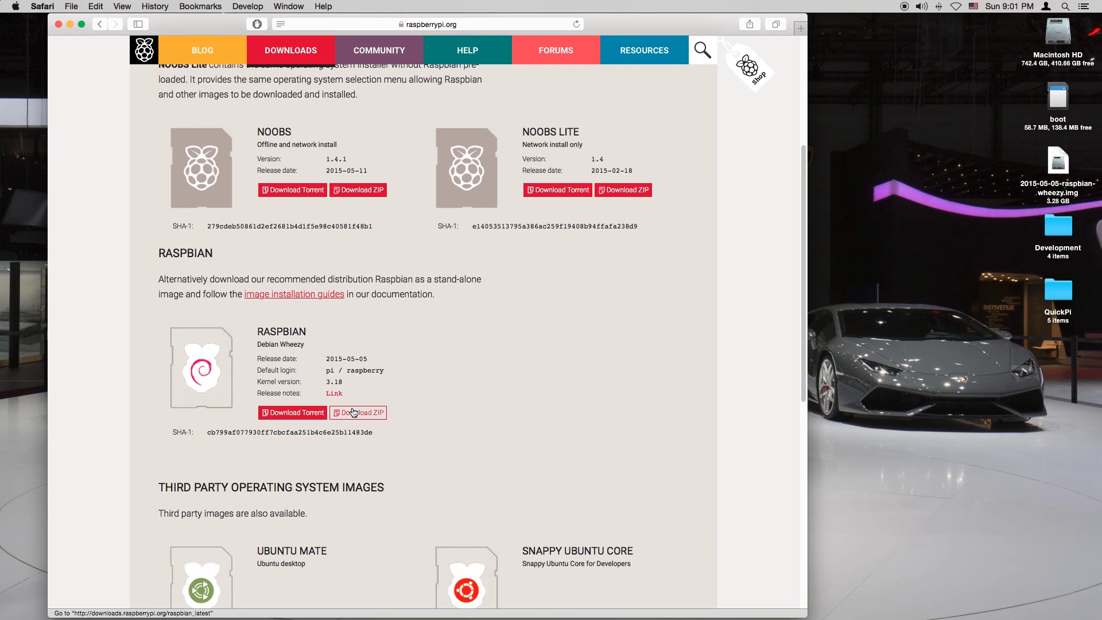
Start the Raspbian Wheezy ZIP download, stop it from the downloads list, and close the window
left_click(353, 411)
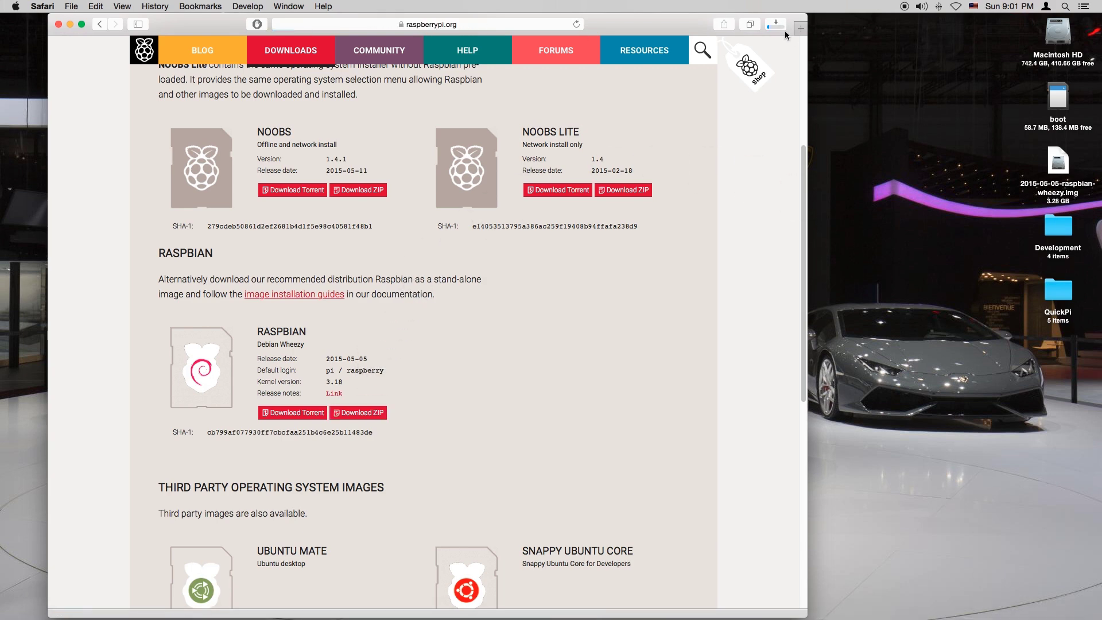
left_click(784, 31)
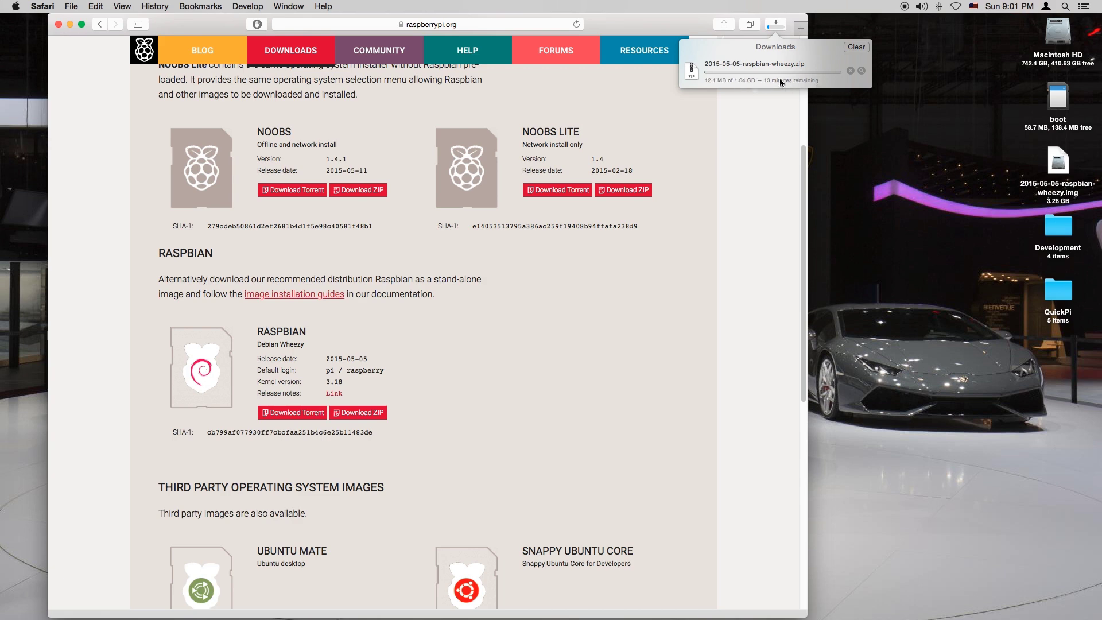
left_click(850, 72)
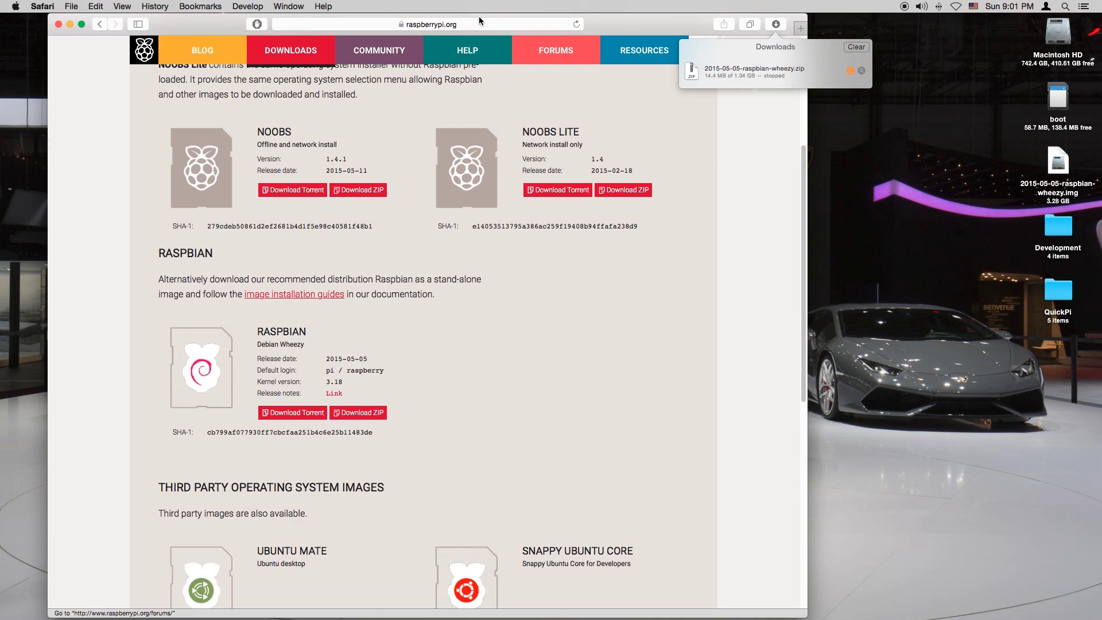
left_click(59, 25)
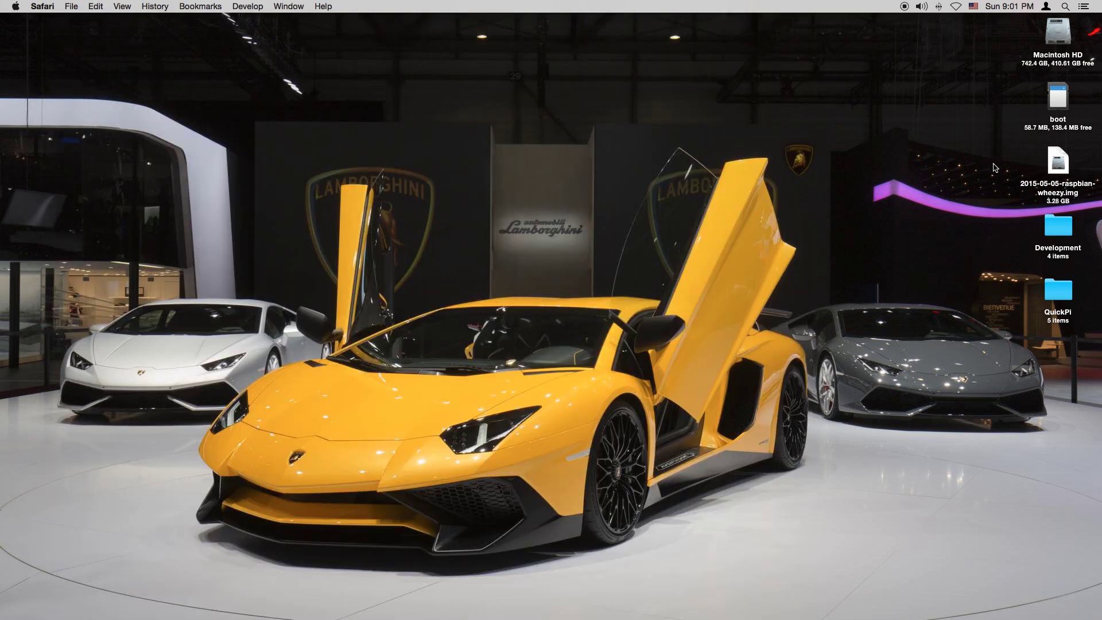
Launch Disk Utility via Spotlight and select the 3.9 GB Apple SDXC Reader Media for erasing
left_click_drag(995, 153, 1057, 193)
left_click(806, 139)
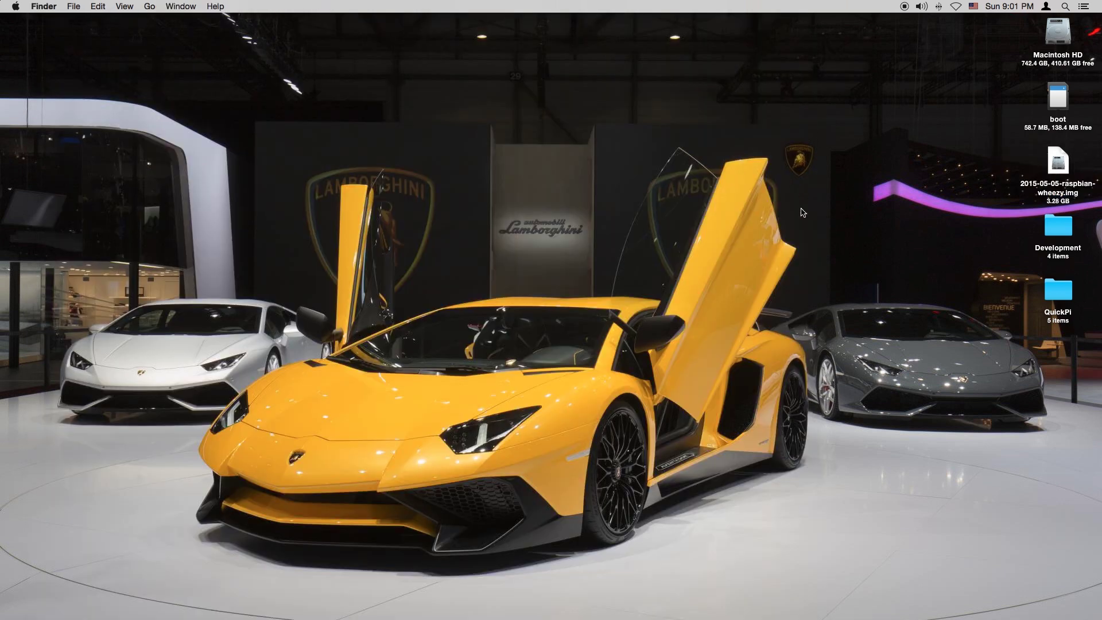
key("super+space")
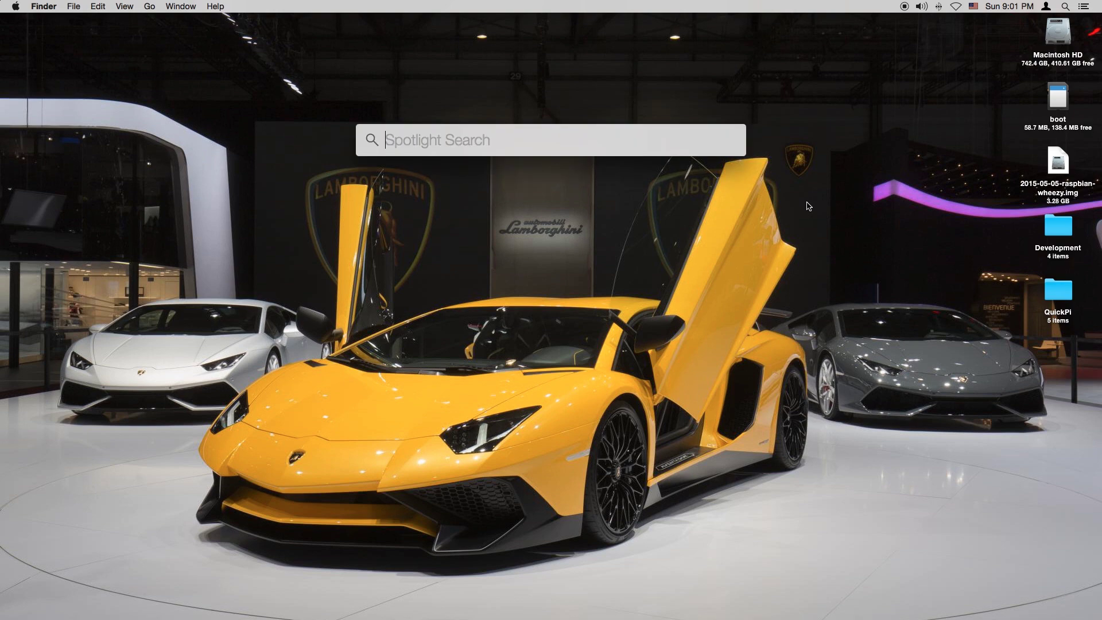
type("disk")
key("Return")
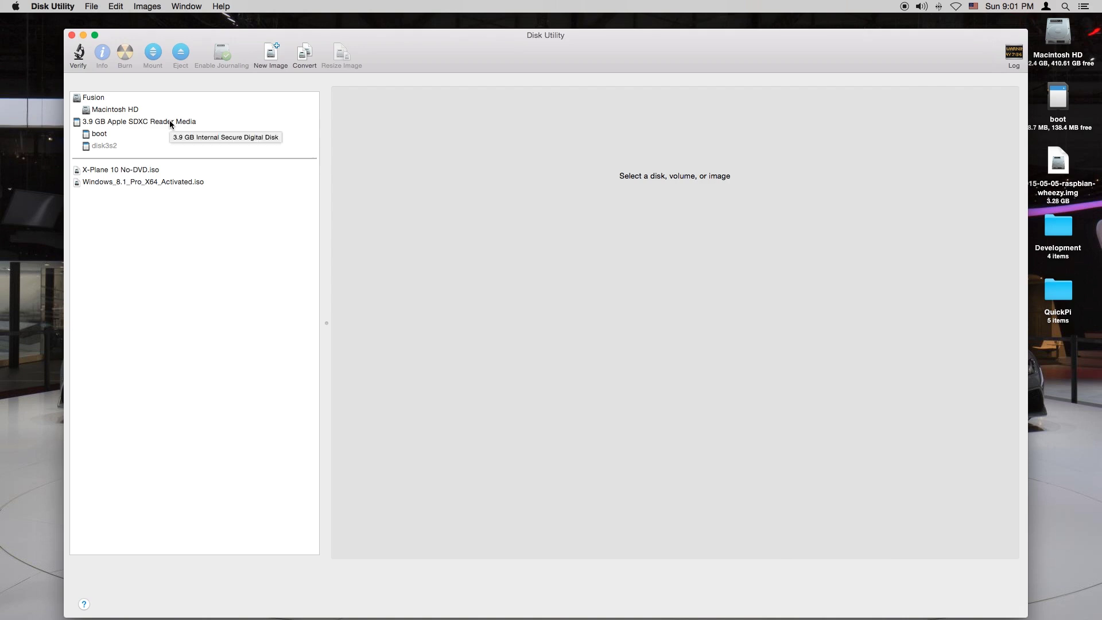
left_click(170, 122)
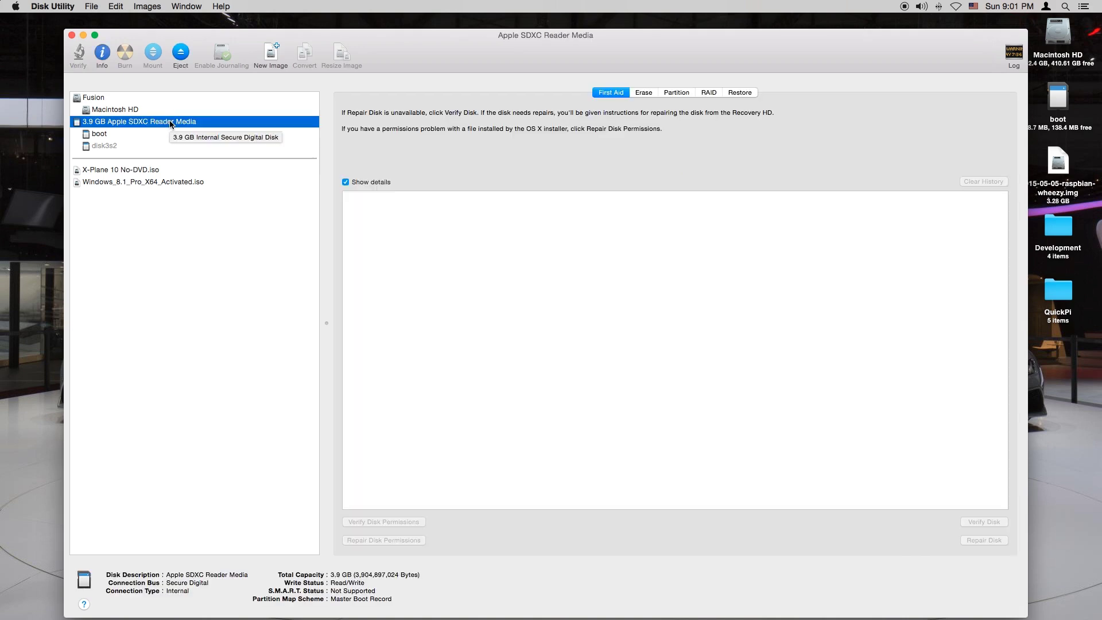
left_click(642, 93)
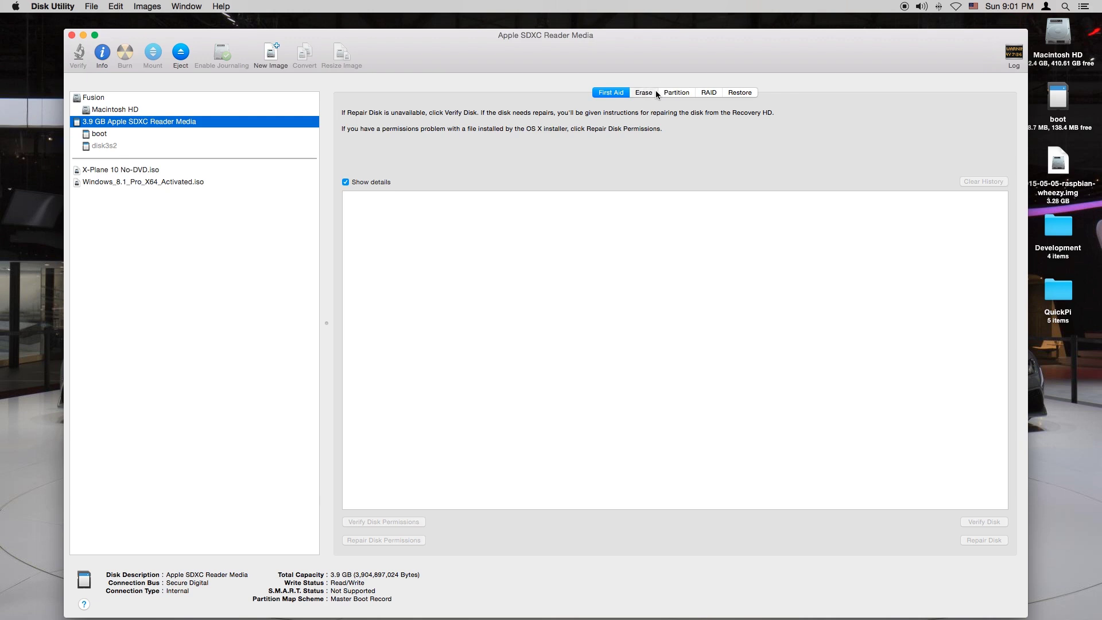
Format the SD card as MS-DOS (FAT) named RASPBERRY, confirm the erase, and quit Disk Utility
left_click(488, 205)
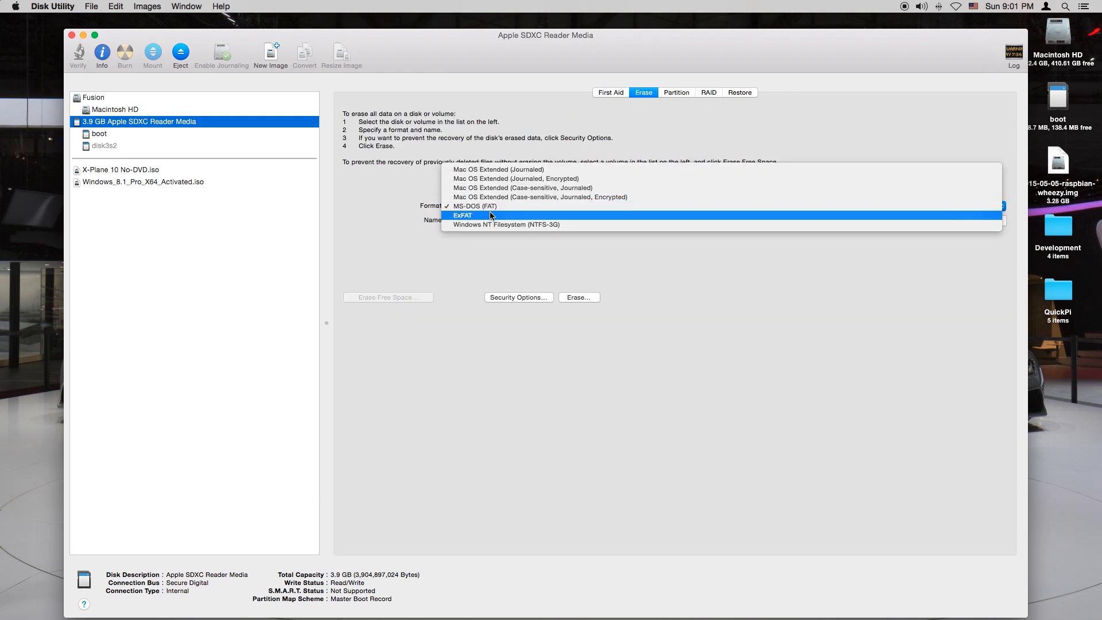
left_click(491, 208)
double_click(466, 221)
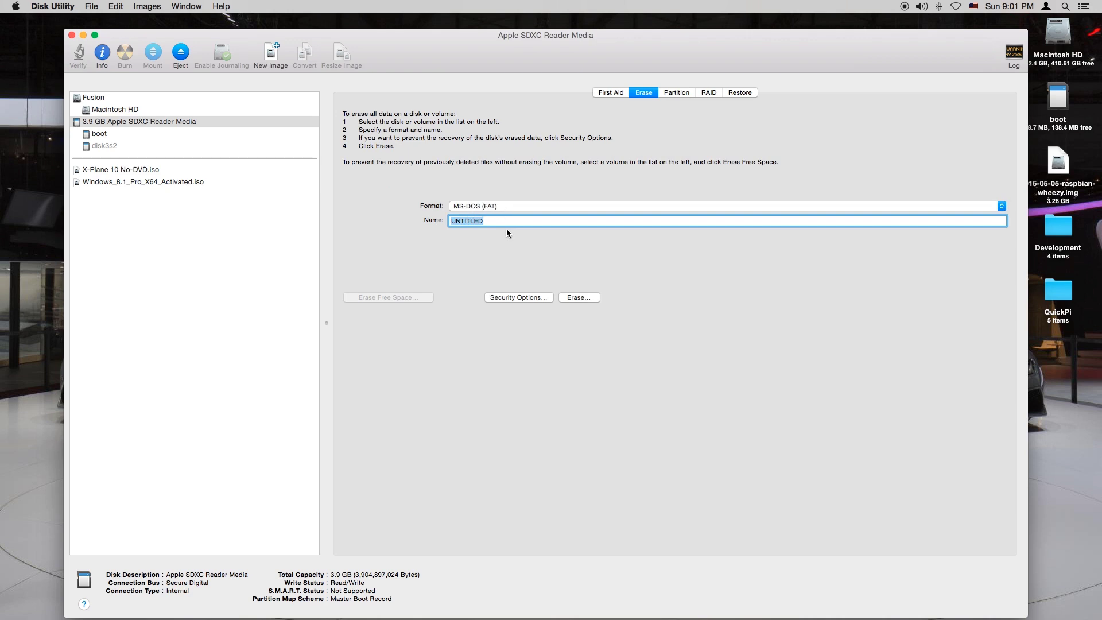
type("RASPBERRY")
left_click(586, 299)
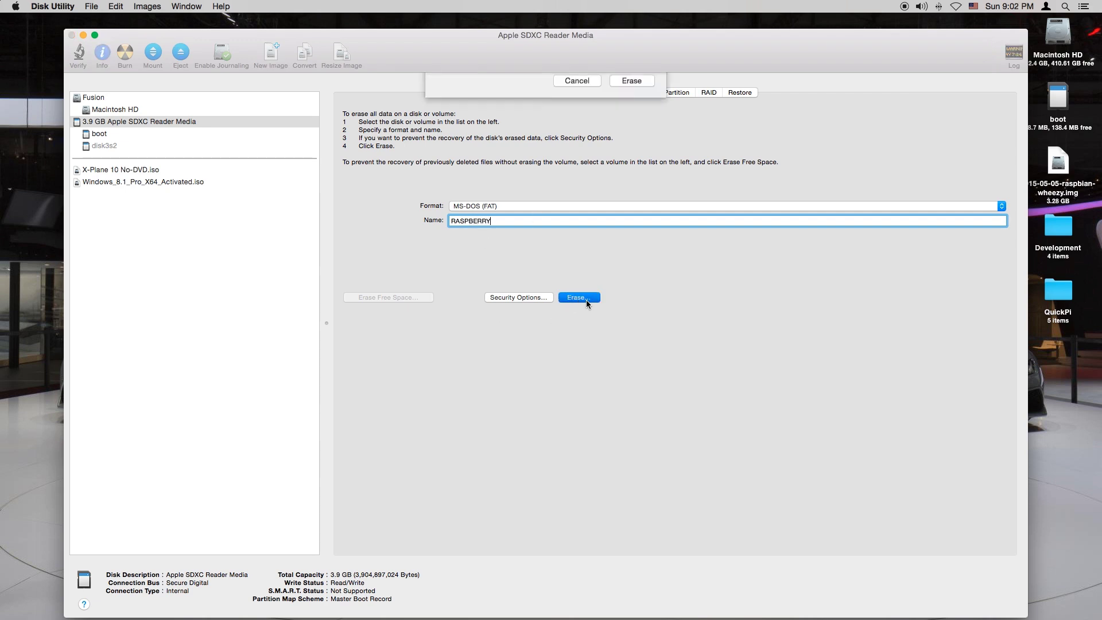
left_click(628, 167)
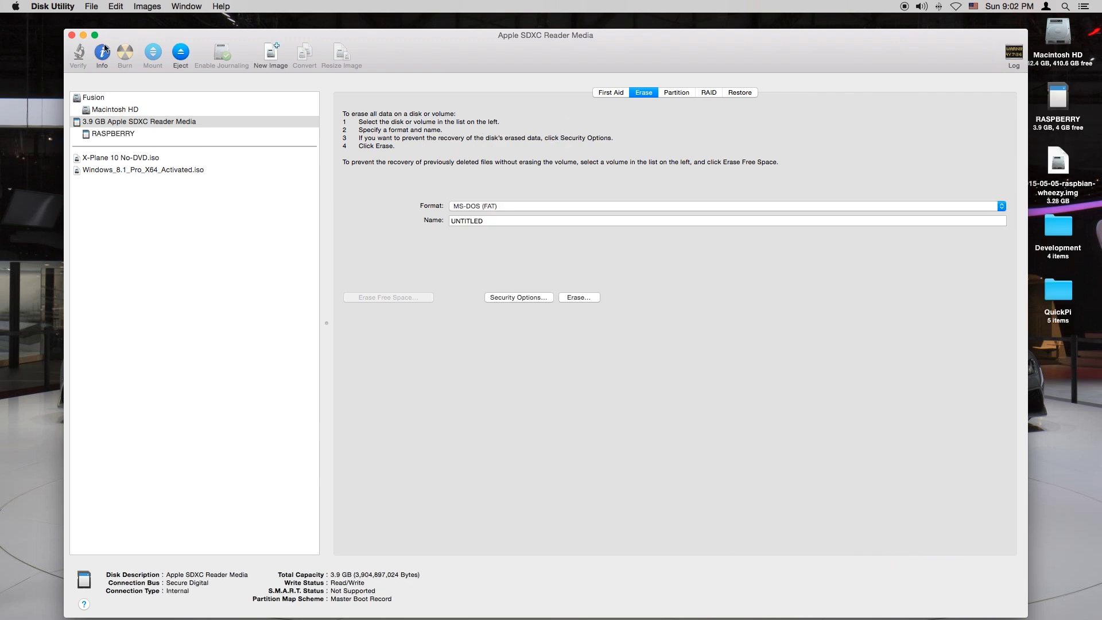
left_click(72, 35)
Reopen Safari and navigate to google.com
left_click(1057, 96)
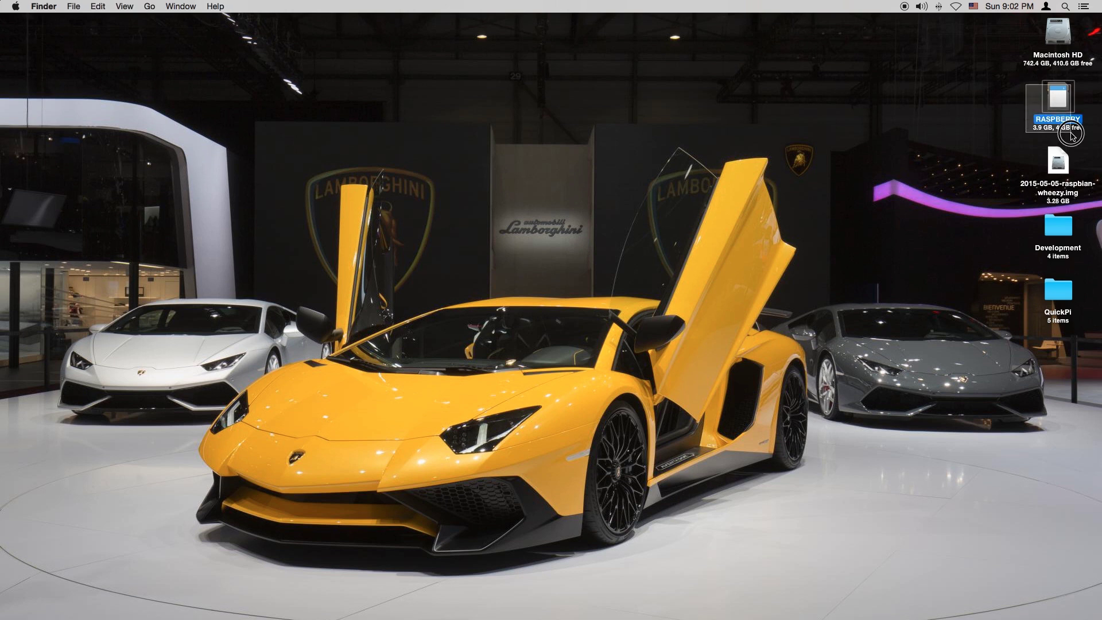
left_click(909, 108)
mouse_move(256, 616)
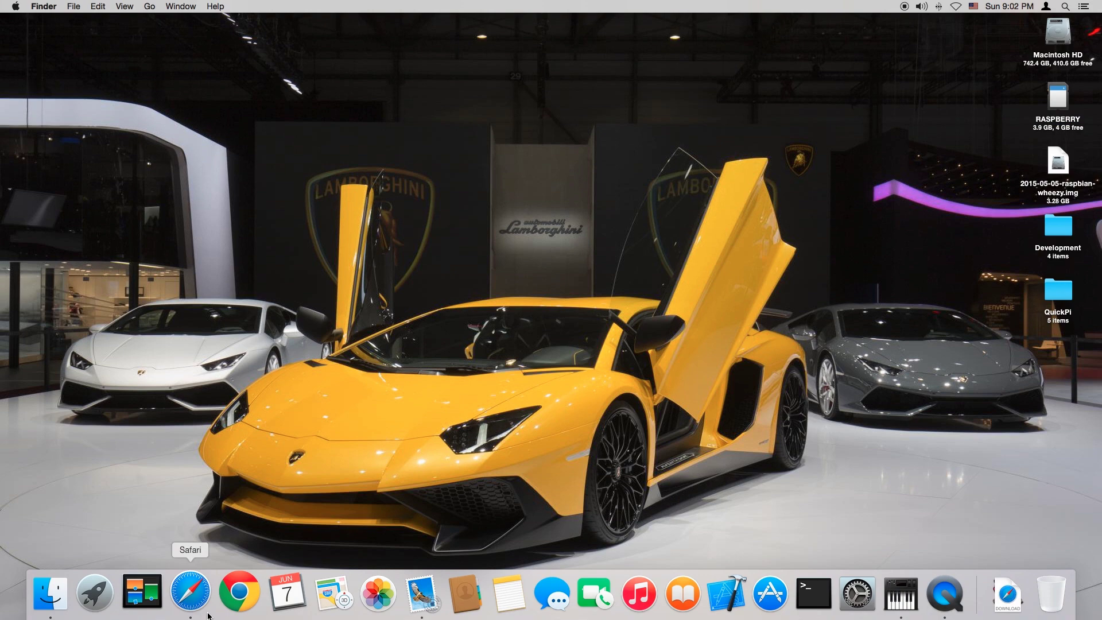
left_click(190, 592)
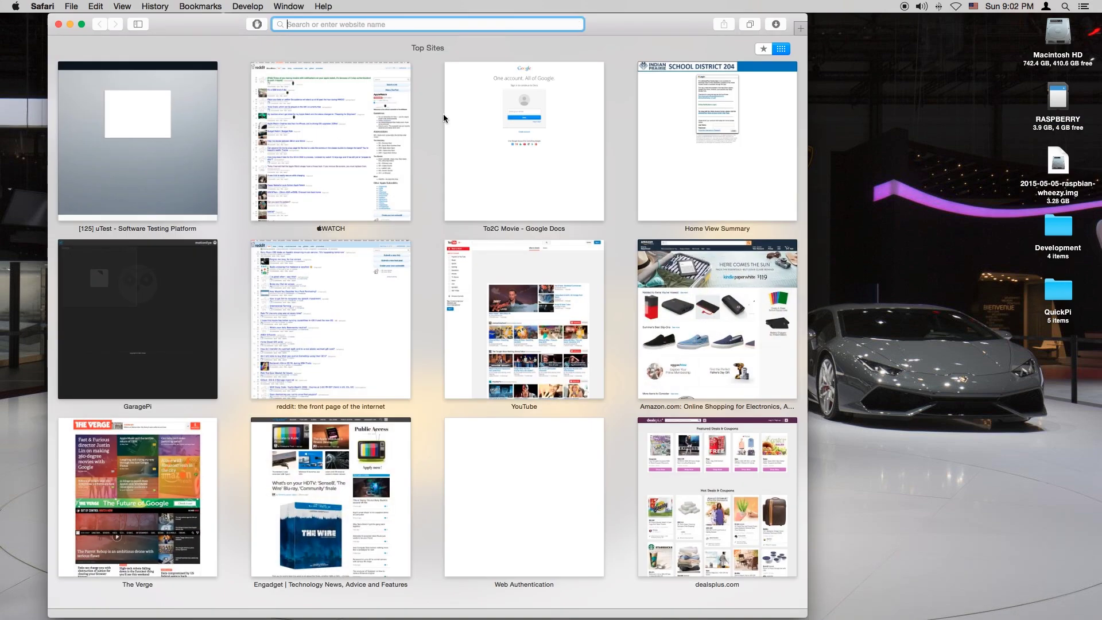
type("thi")
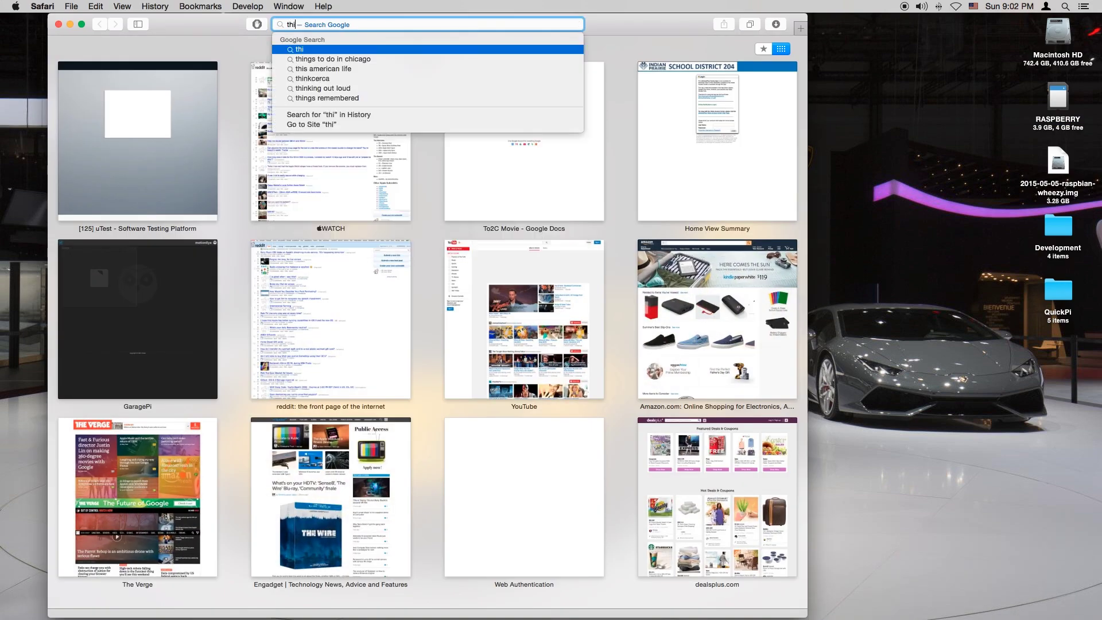
key("BackSpace")
key("BackSpace")
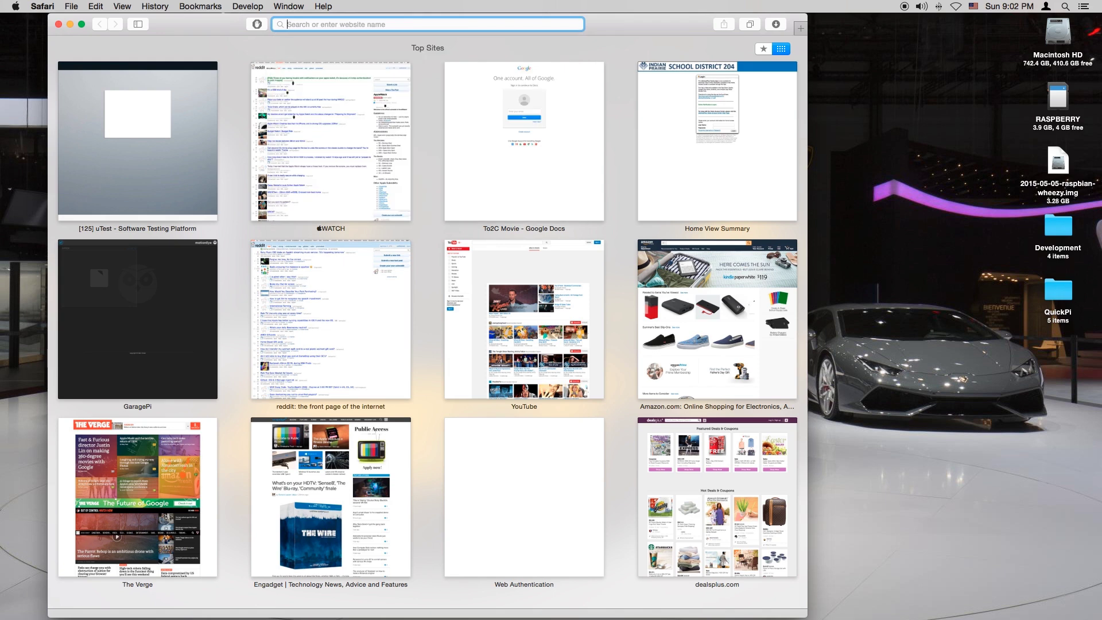
key("super+v")
key("super+z")
mouse_move(761, 591)
type("g")
key("Return")
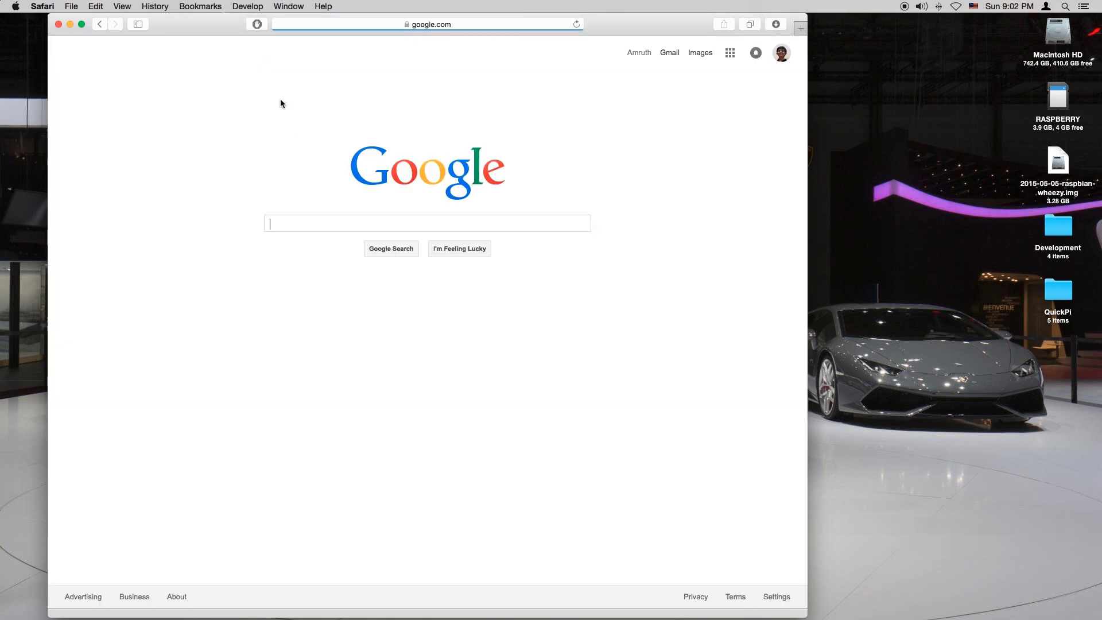
Search Google for 'apple pi-baker' and open the Tweaking4All ApplePi-Baker article
left_click(340, 223)
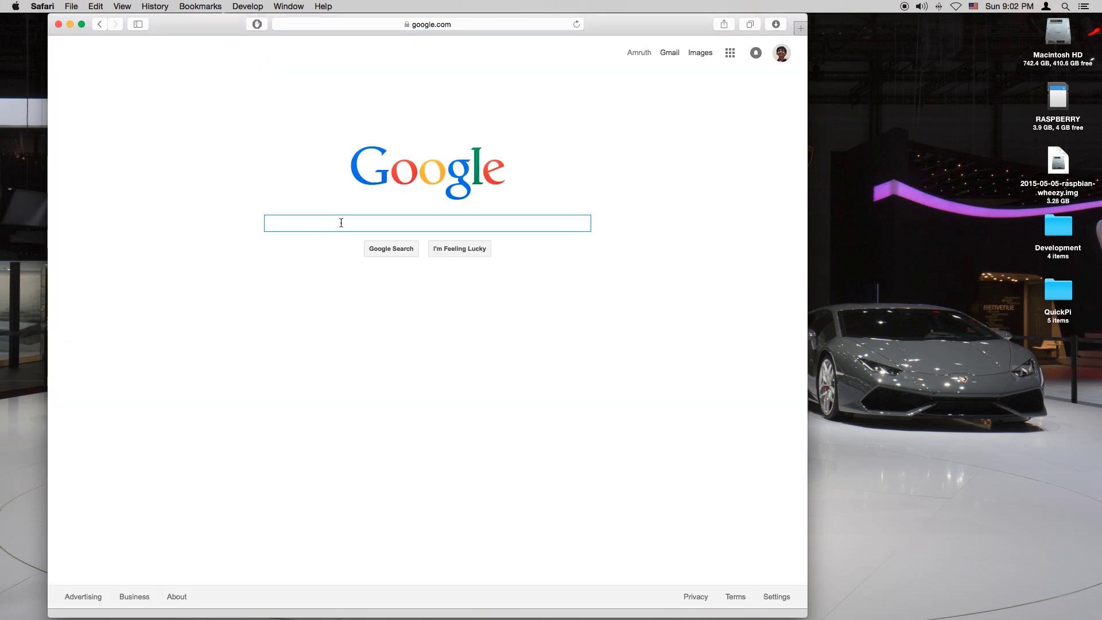
type("Apl")
key("BackSpace")
type("p")
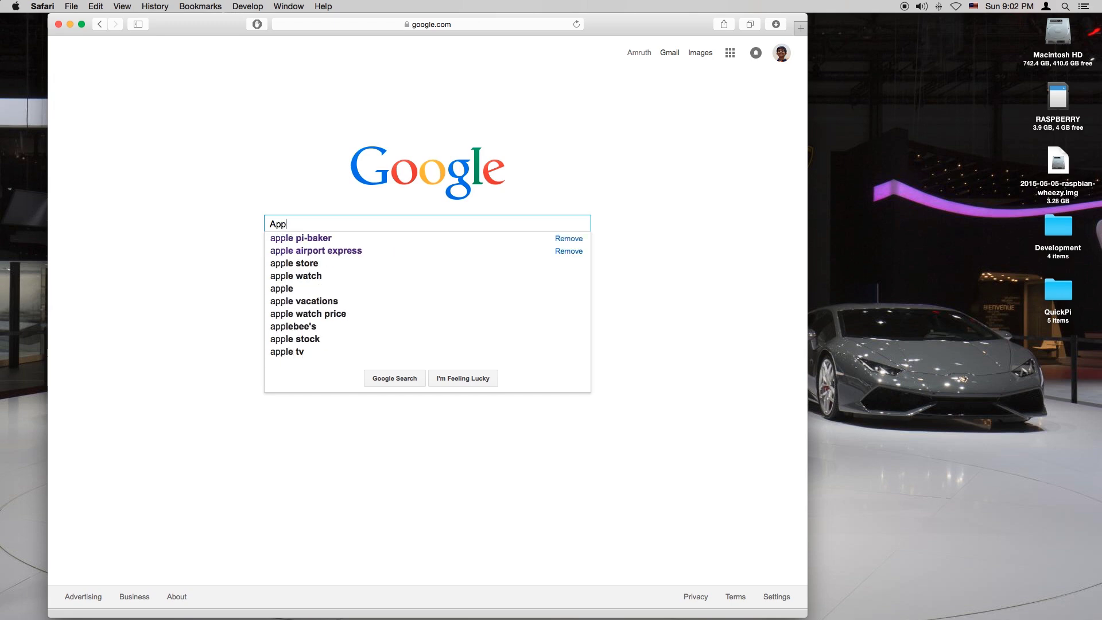
key("Down")
key("Return")
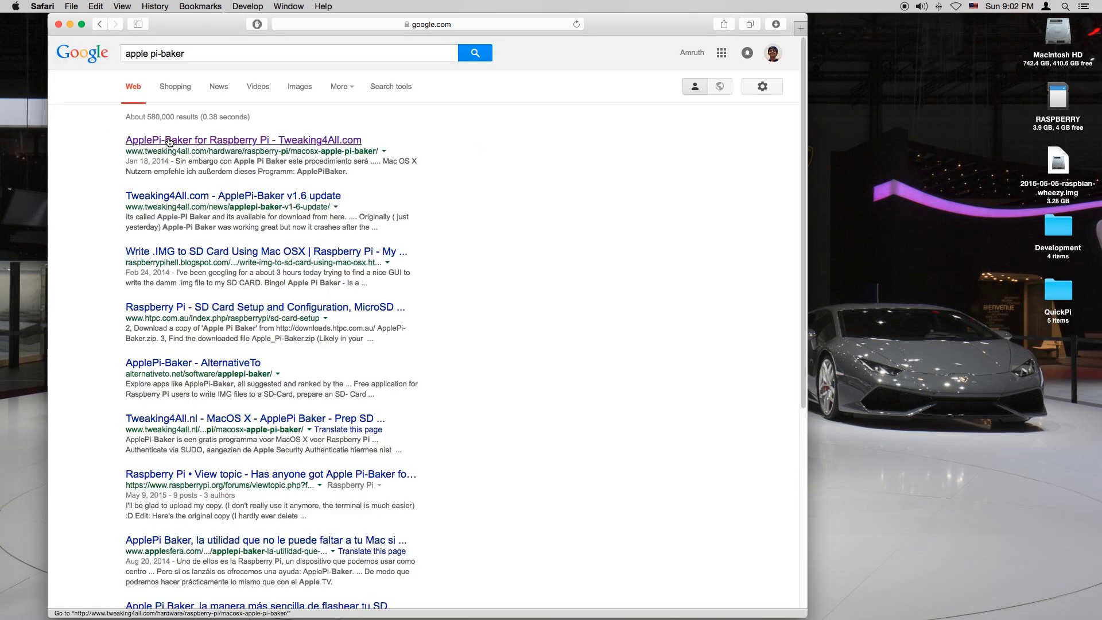
left_click(169, 141)
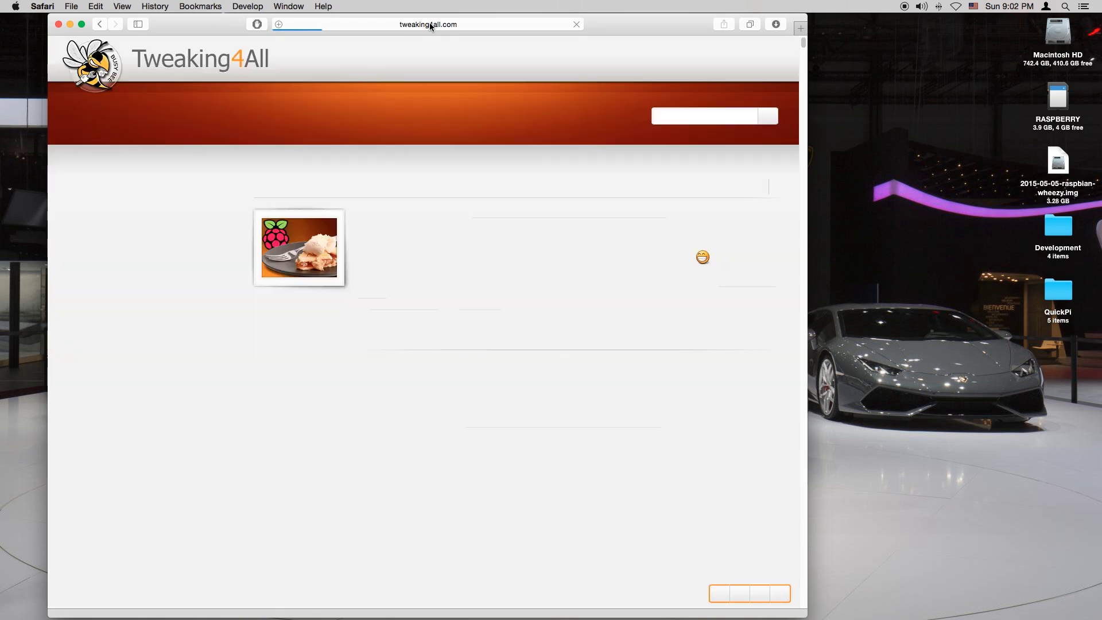
Scroll the Tweaking4All article down to the download boxes and highlight the recommended version's details
left_click(429, 25)
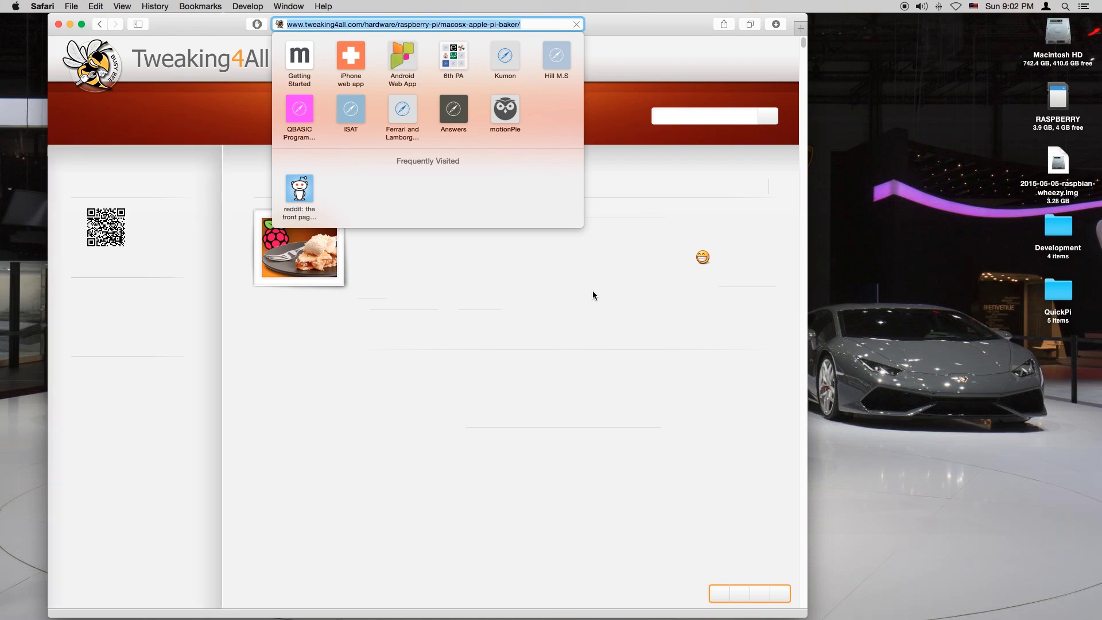
left_click(503, 281)
scroll(502, 281, "down", 15)
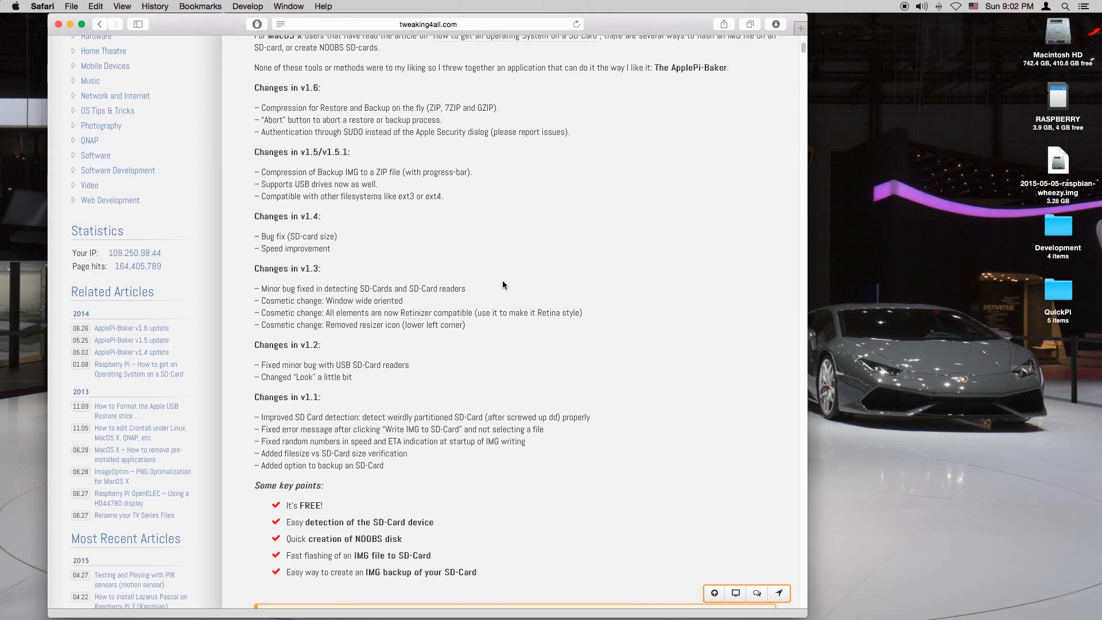
scroll(444, 302, "down", 3)
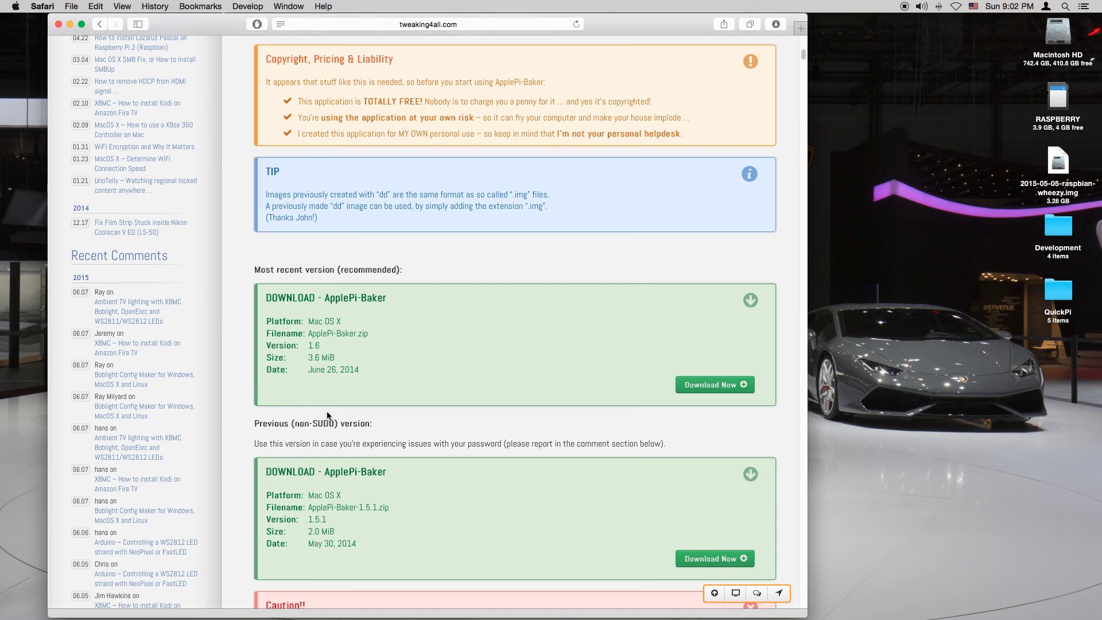
left_click_drag(418, 384, 266, 288)
left_click(324, 323)
left_click_drag(459, 387, 266, 291)
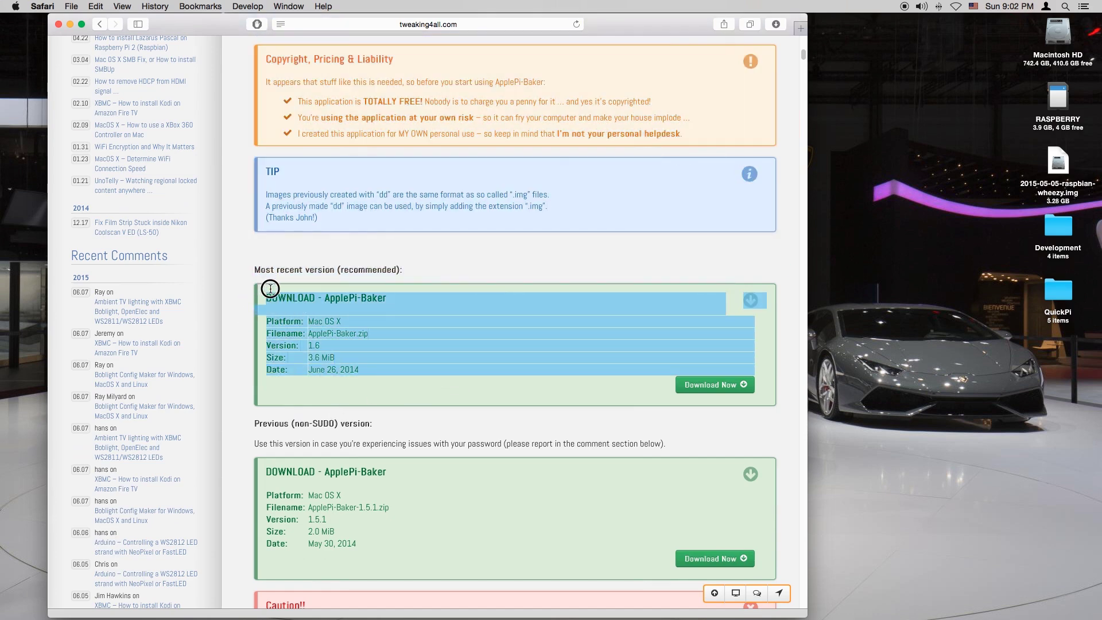
left_click(383, 334)
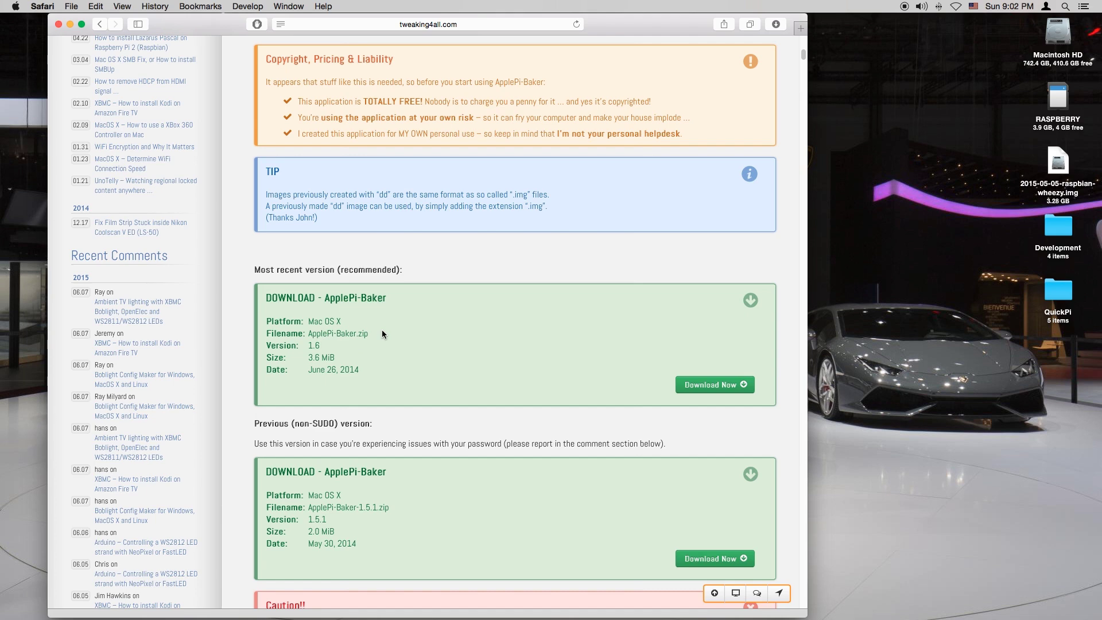
Download the recommended ApplePi-Baker 1.6 zip and check the downloads list
left_click(728, 385)
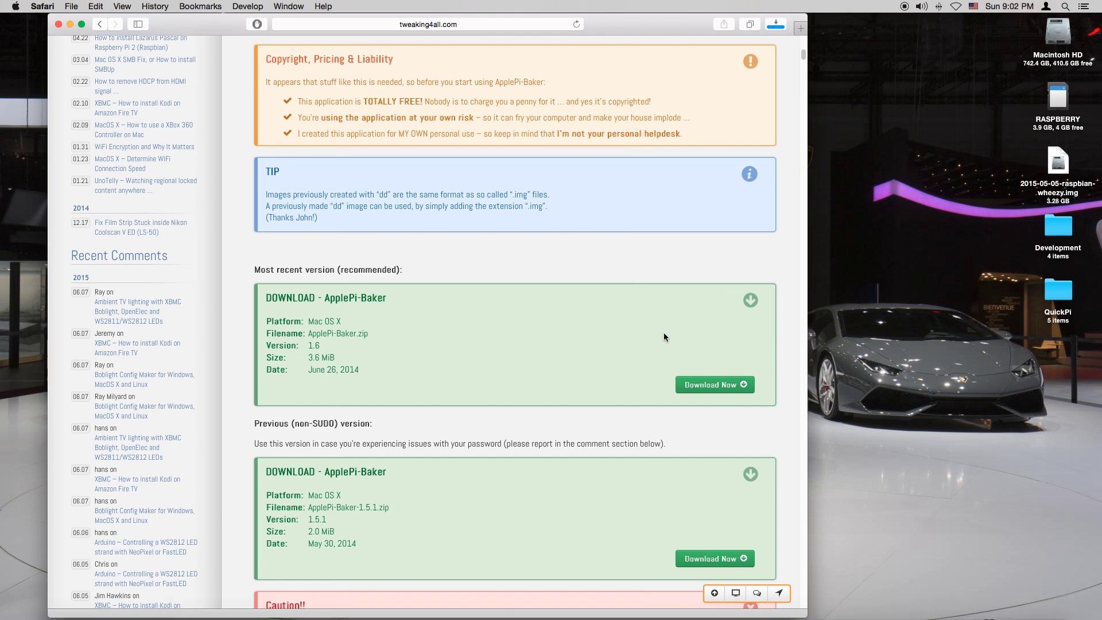
left_click_drag(371, 561, 275, 467)
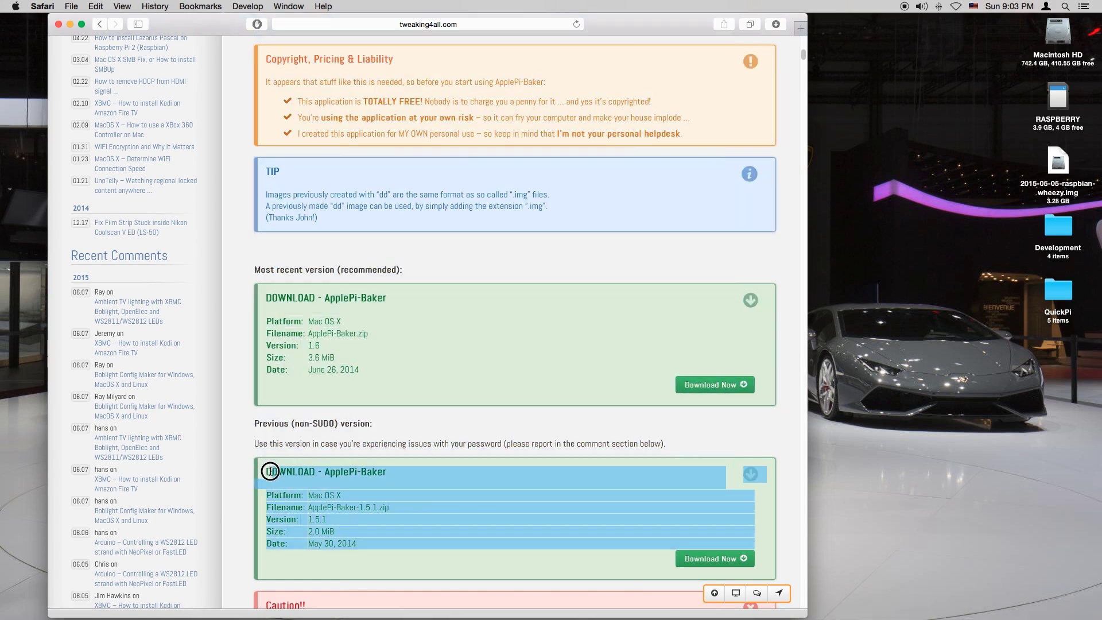
left_click(270, 471)
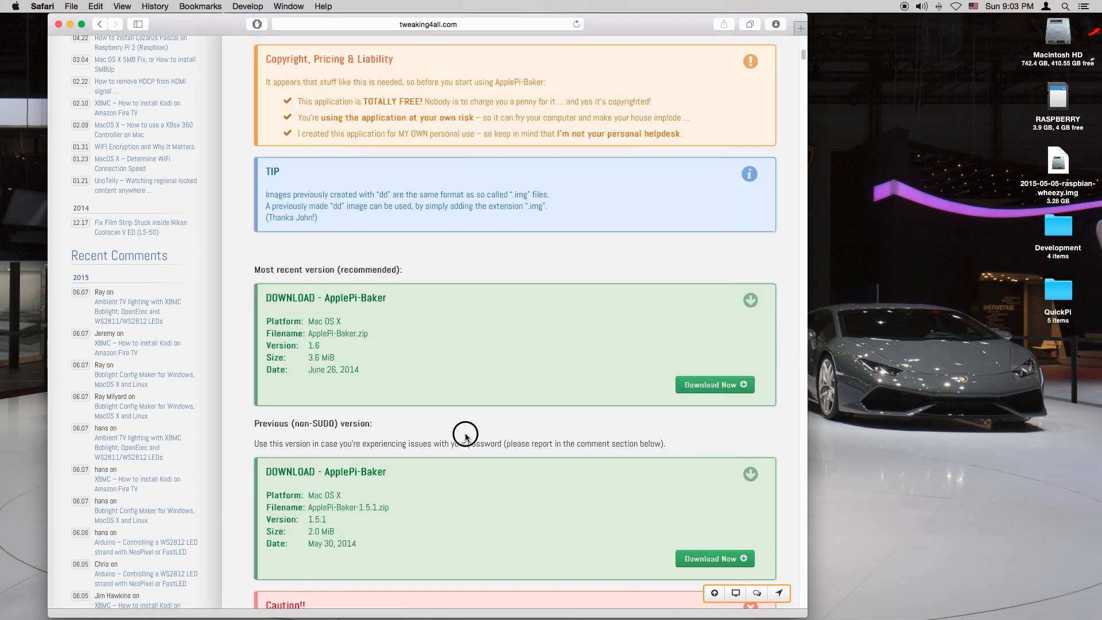
left_click(782, 27)
Launch ApplePi-Baker.app from Downloads, allow it through Gatekeeper, and enter the admin password
double_click(777, 71)
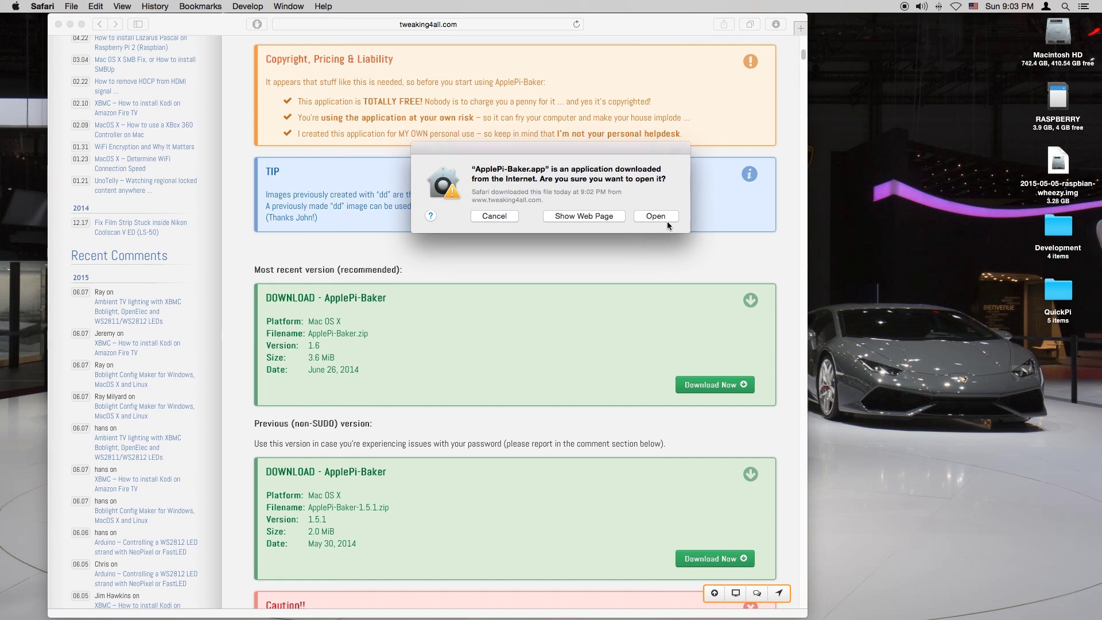
left_click(666, 217)
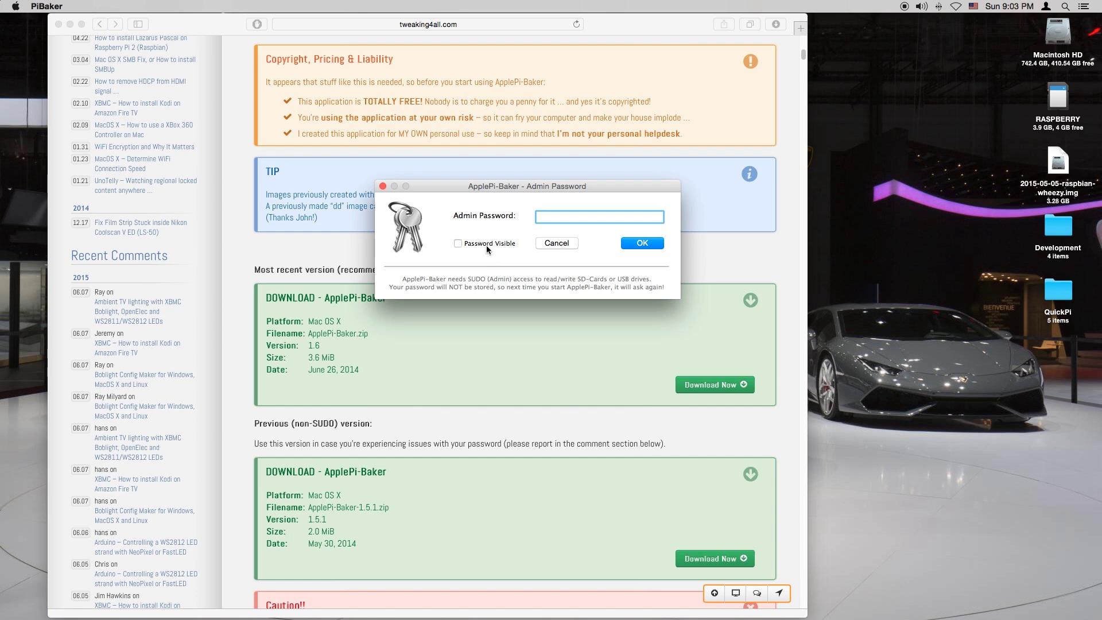
type("••••••••••••••••")
key("Return")
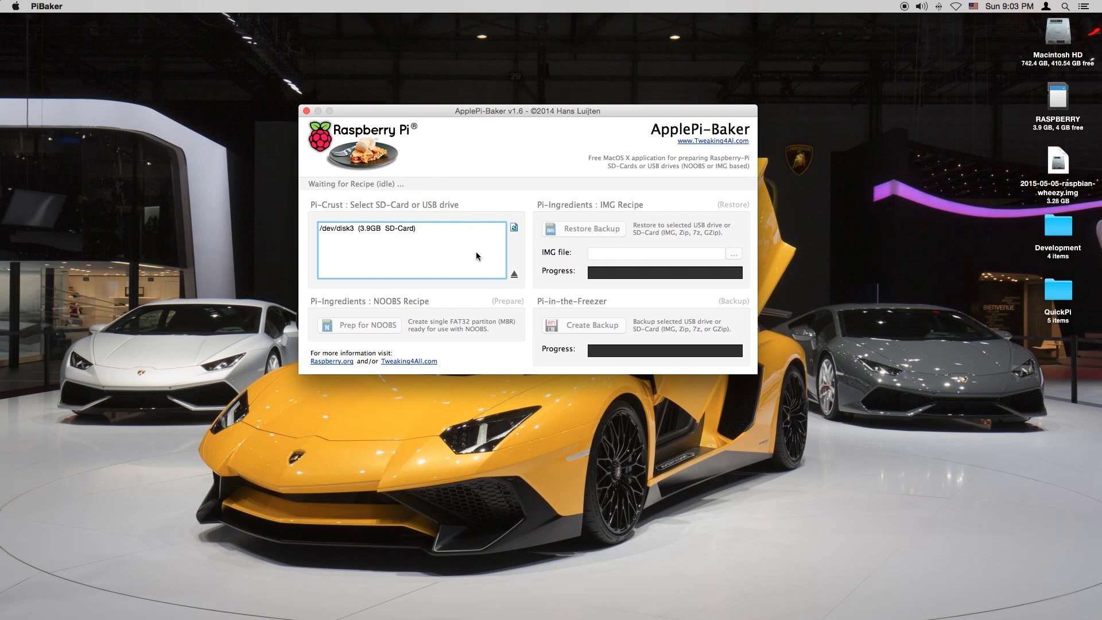
Select /dev/disk3 and choose 2015-05-05-raspbian-wheezy.img from the Desktop for Restore Backup
left_click(397, 228)
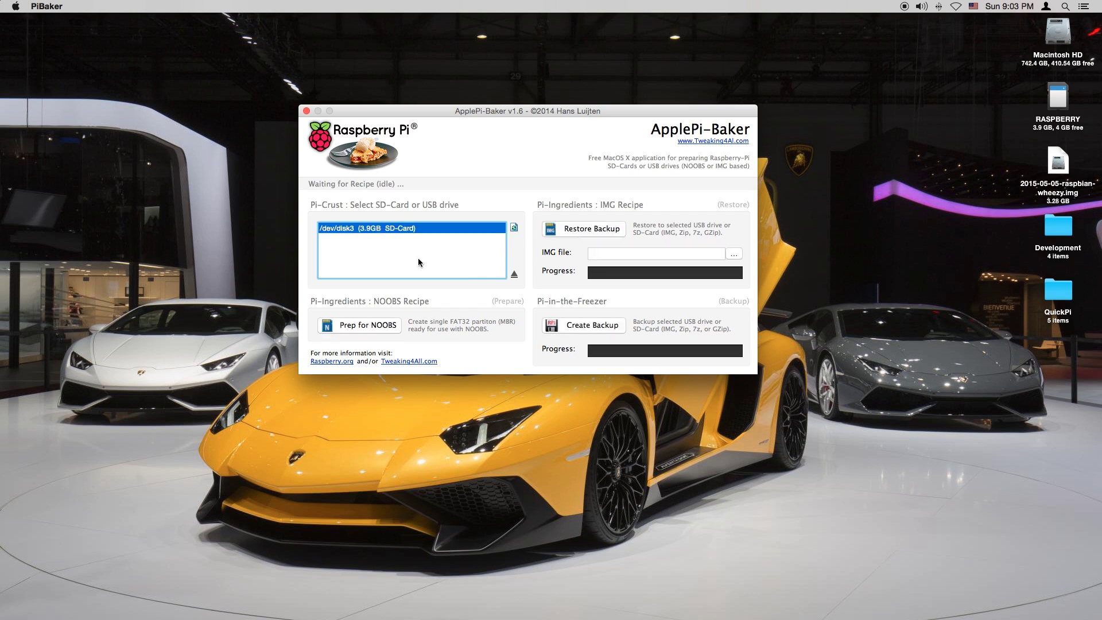
left_click(583, 229)
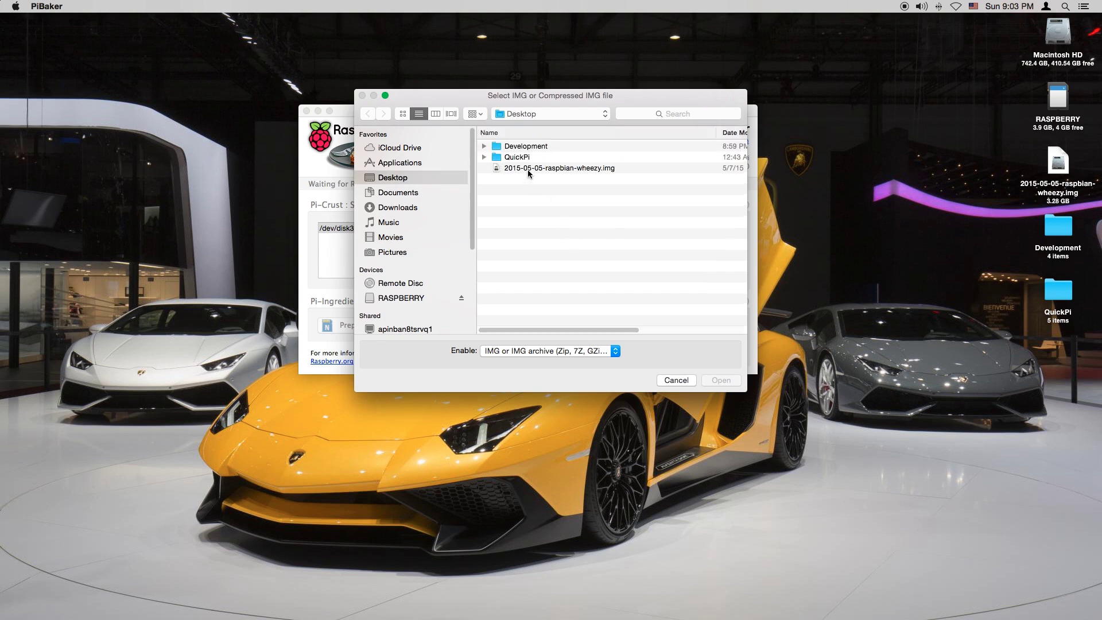
left_click(528, 168)
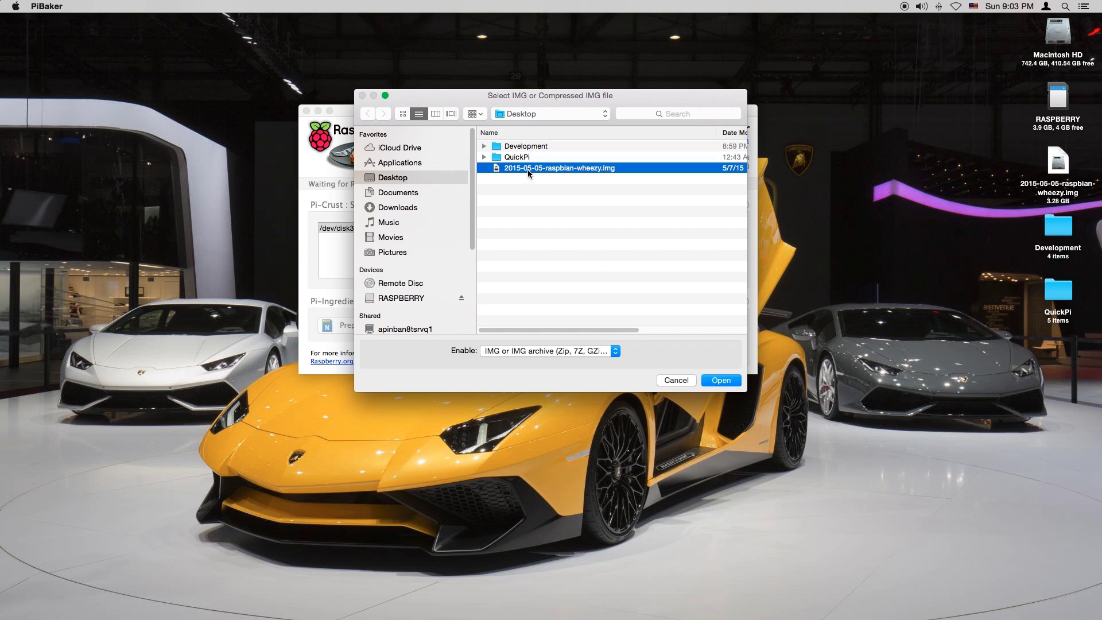
left_click(734, 385)
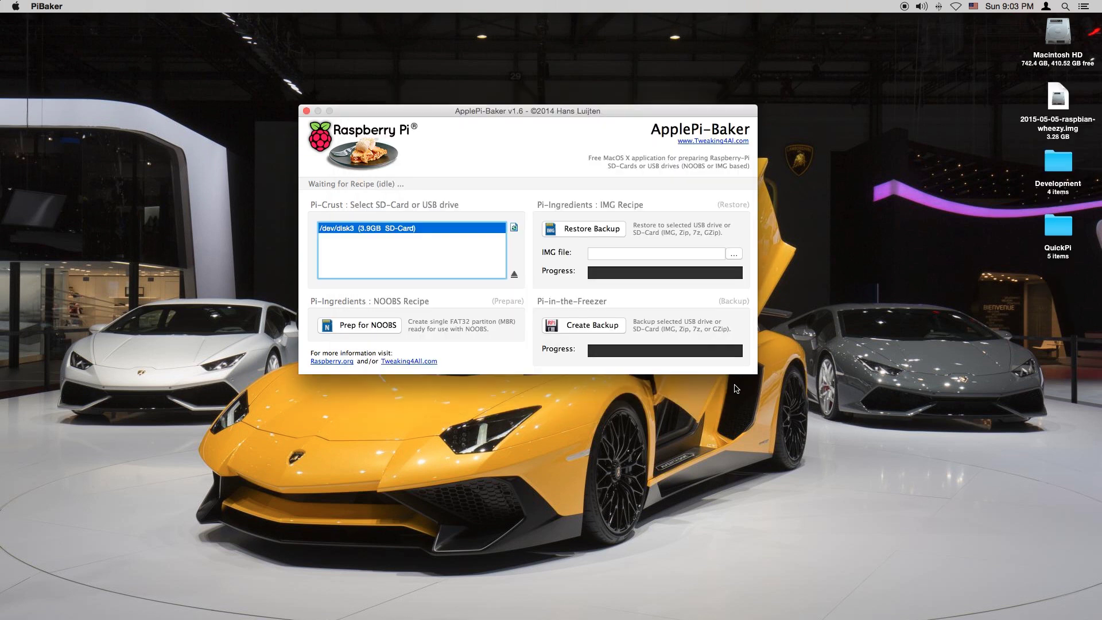